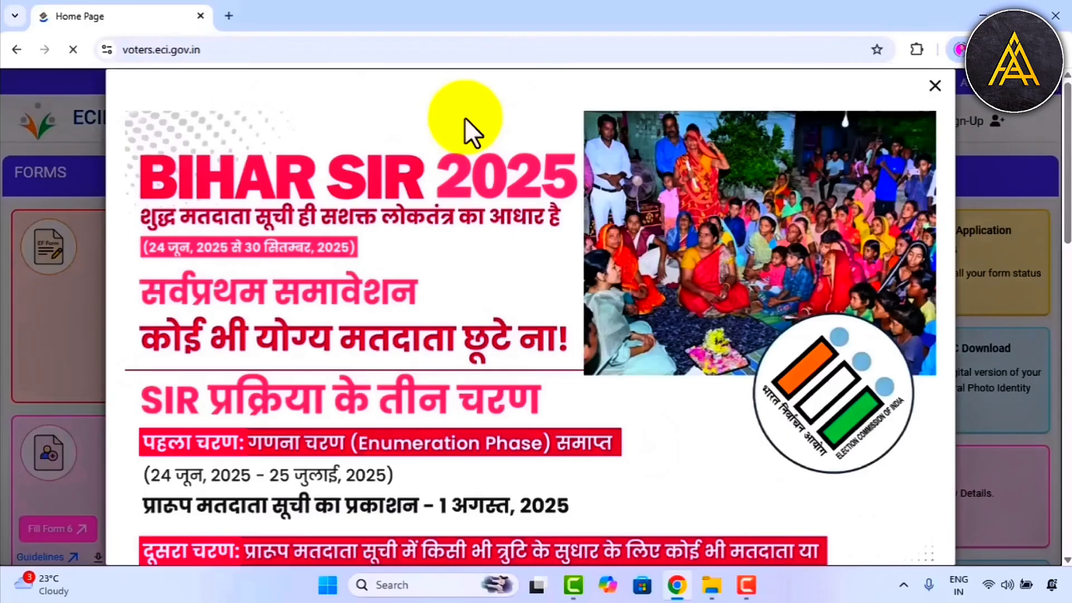
Step: Dismiss the Bihar SIR 2025 announcement and open the voter portal's Sign-Up form
click(935, 86)
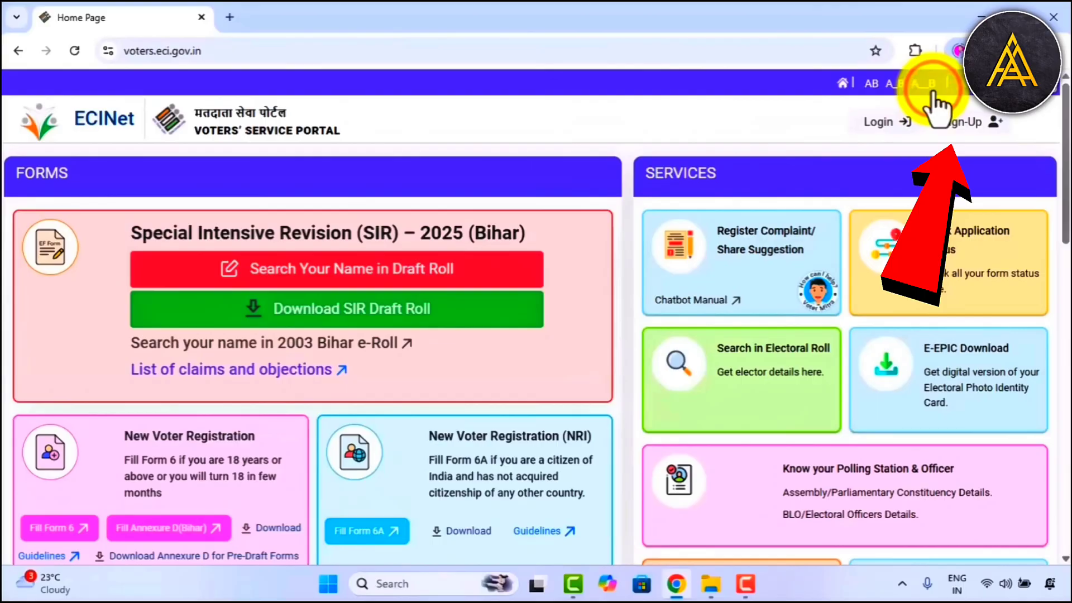
click(935, 101)
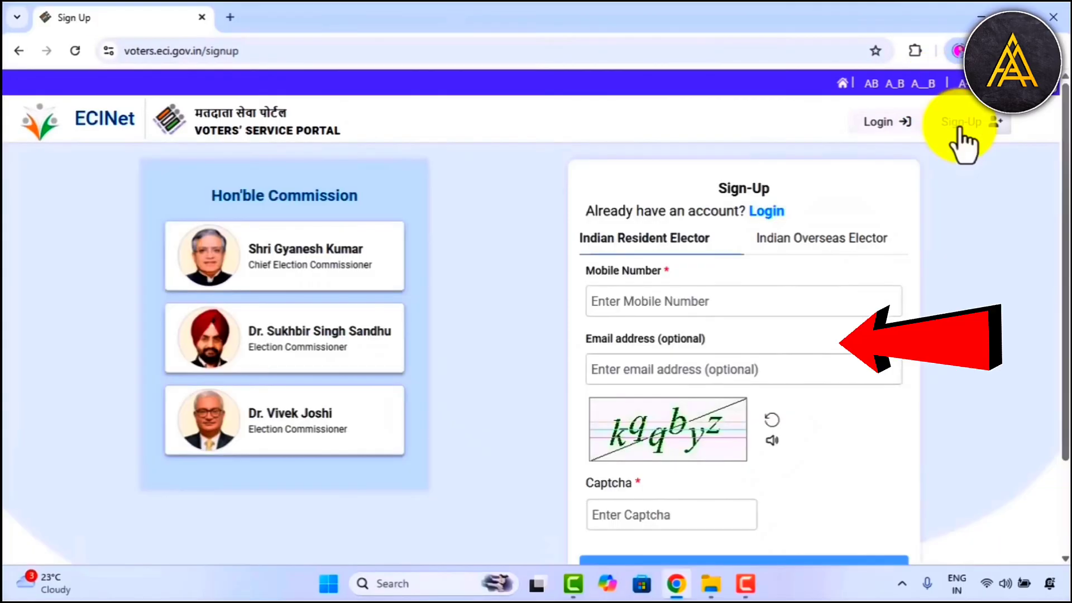
scroll(614, 438, down, 2)
click(614, 437)
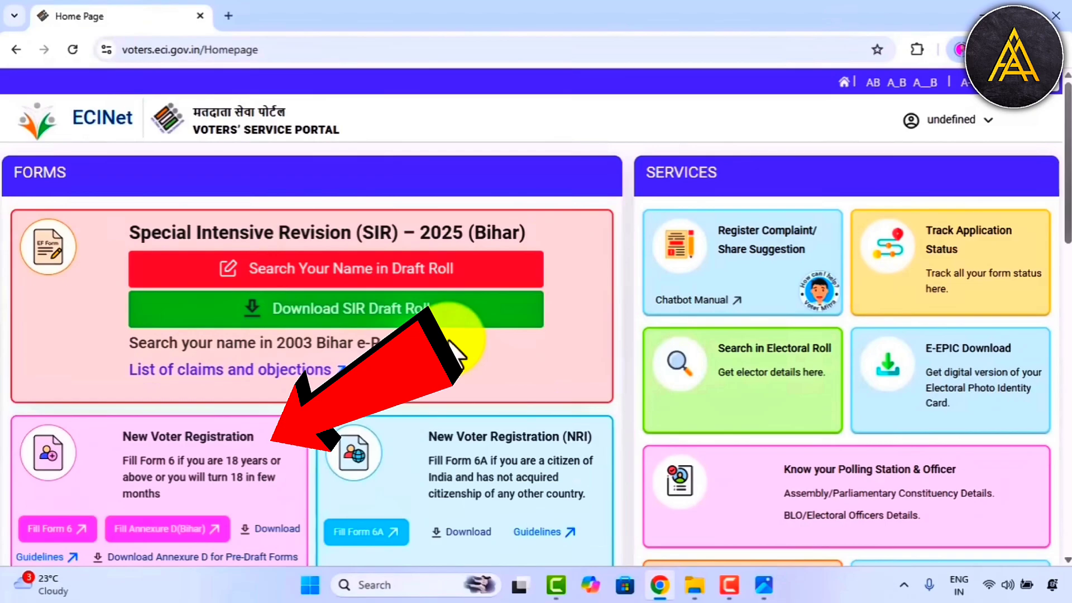
Step: In Form 6 section A, set the state to Bihar and the district to GAYA, and open the assembly constituency list
scroll(455, 354, down, 1)
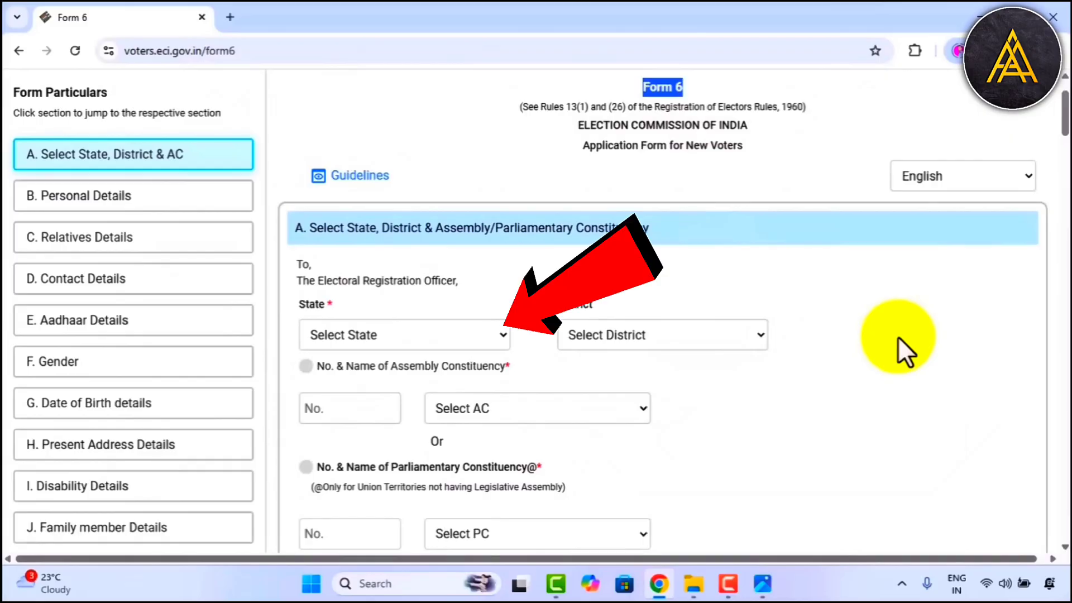
click(378, 333)
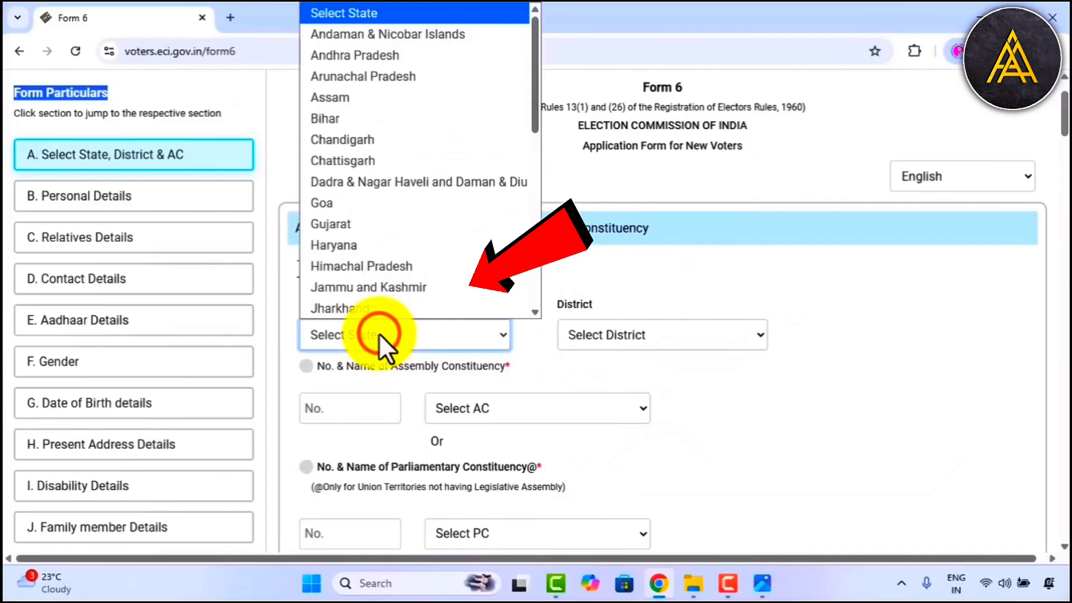
click(324, 119)
click(637, 336)
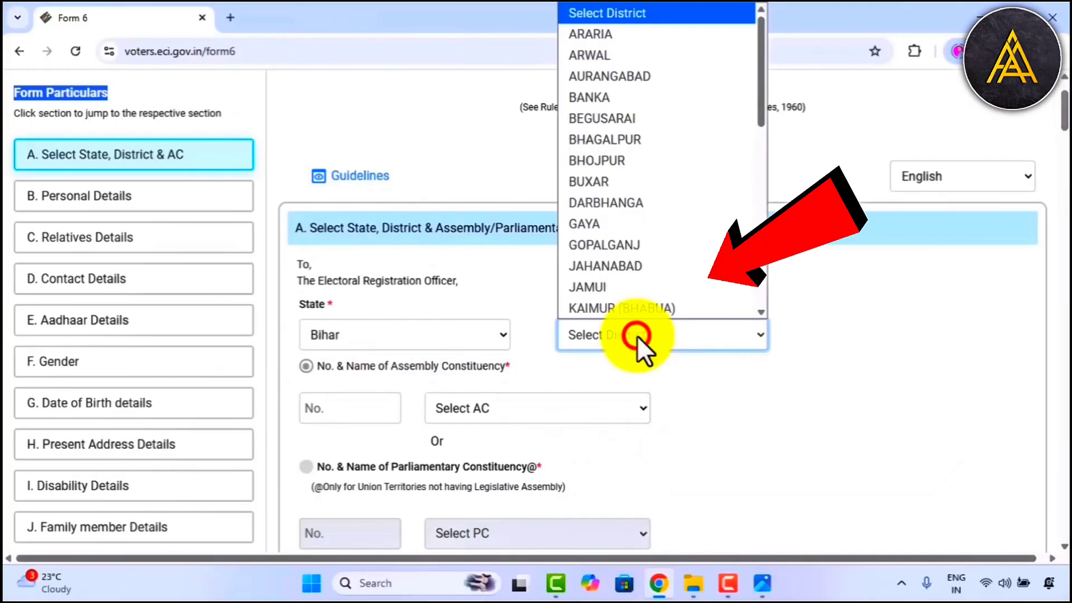
click(584, 224)
click(519, 408)
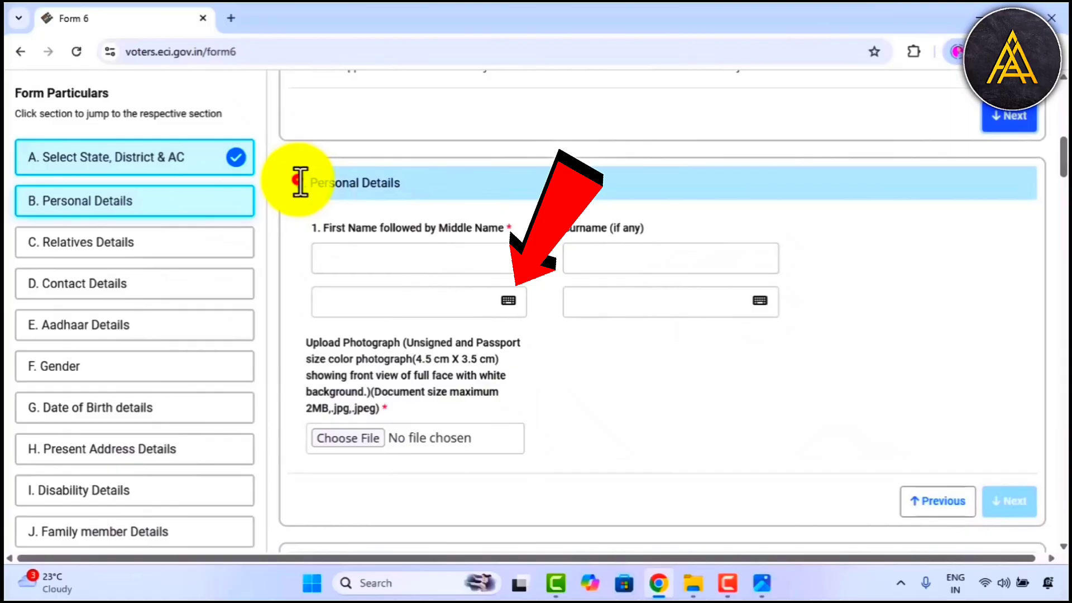
Step: View the first name's Hindi on-screen keyboard, and upload the applicant's photograph in Personal Details, enlarged slightly within the crop frame
click(508, 300)
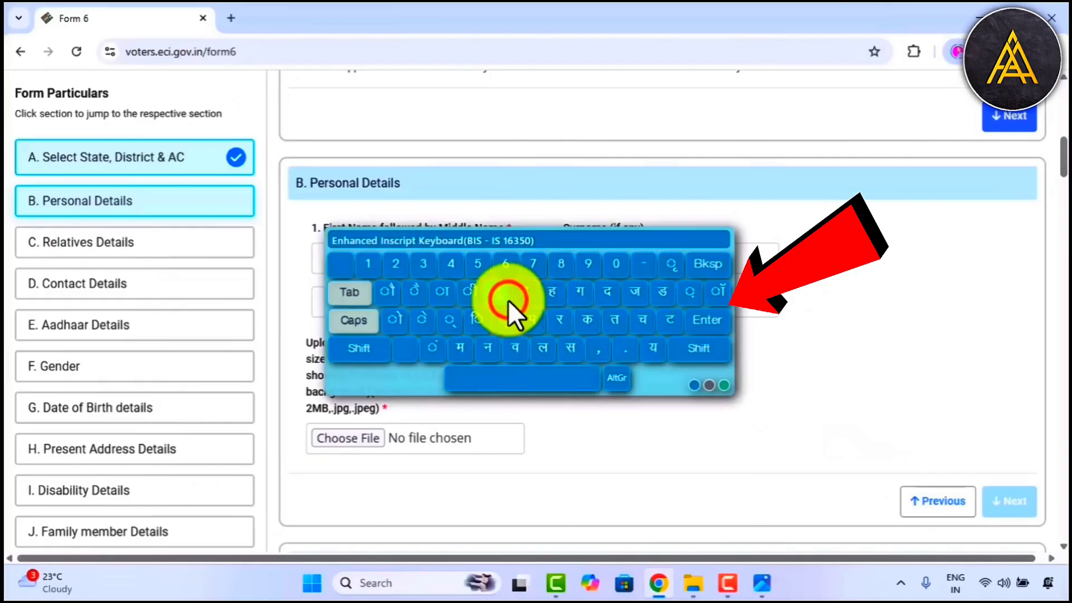
click(301, 182)
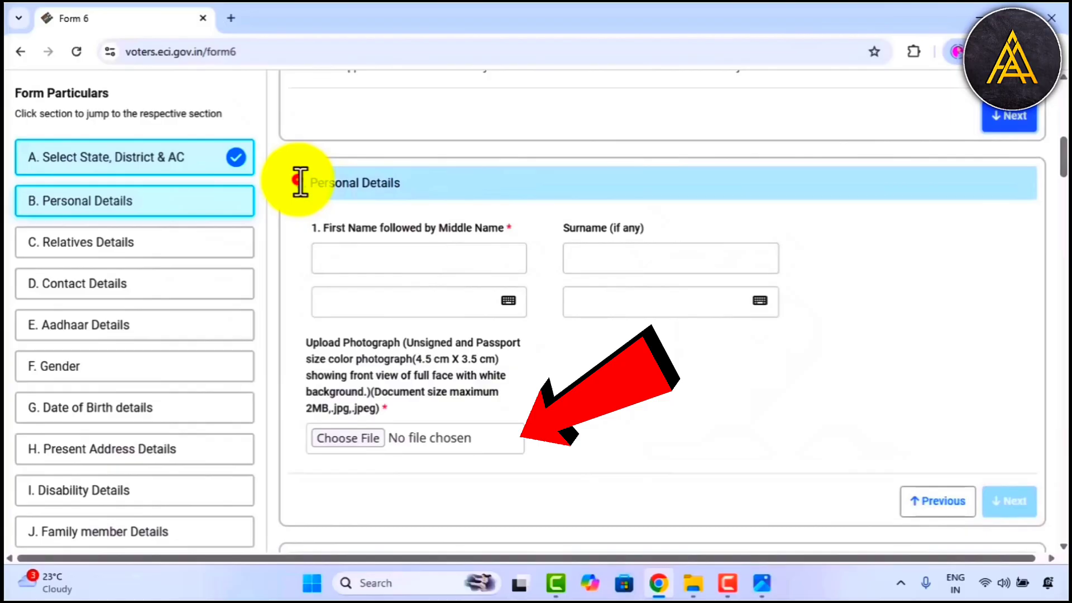
click(349, 438)
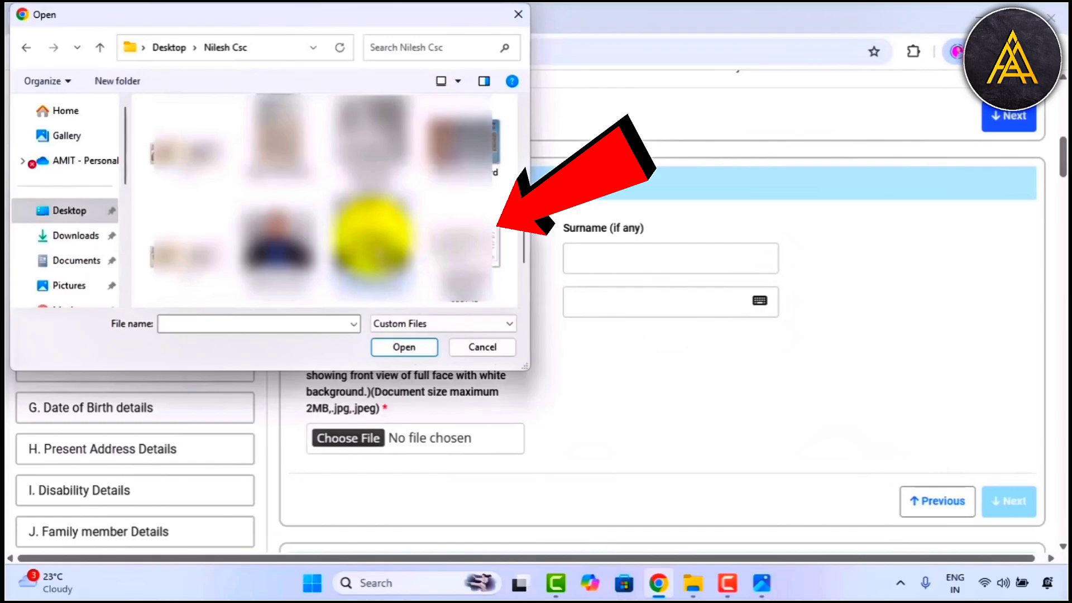
double_click(372, 239)
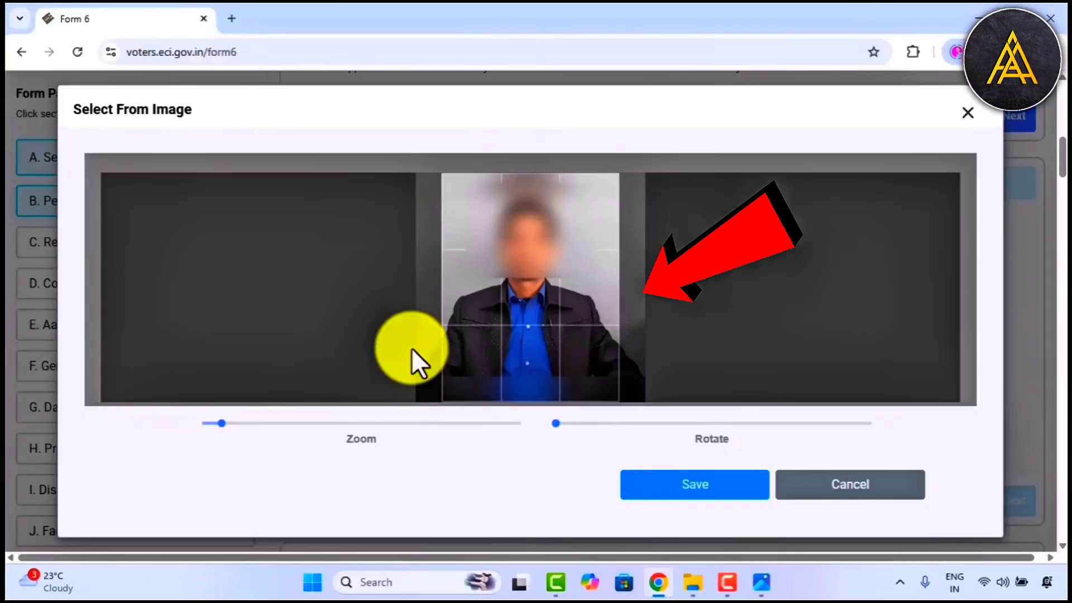
scroll(603, 240, up, 1)
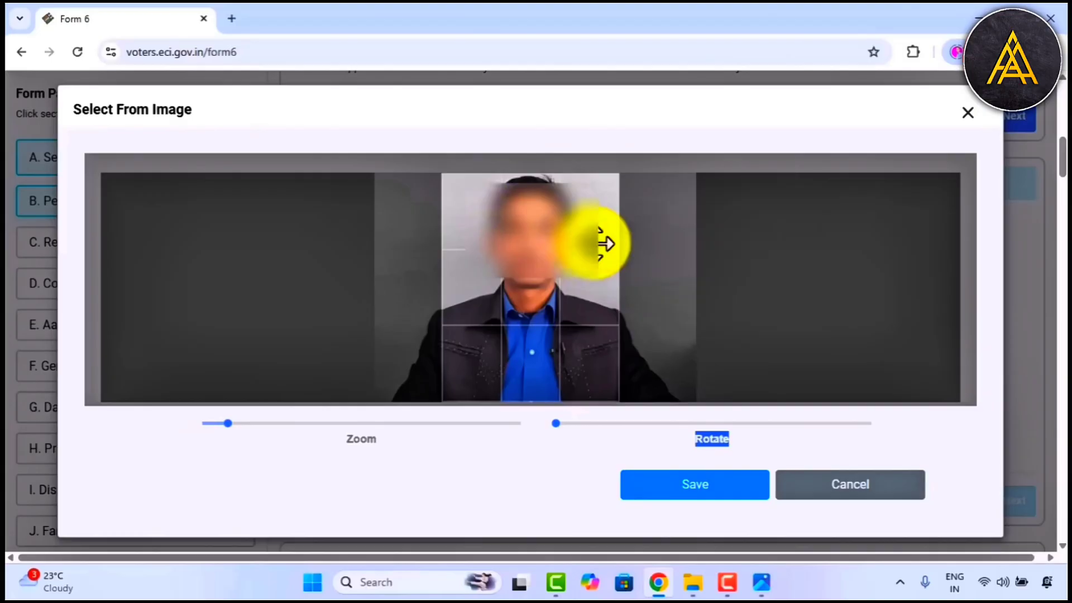
click(711, 491)
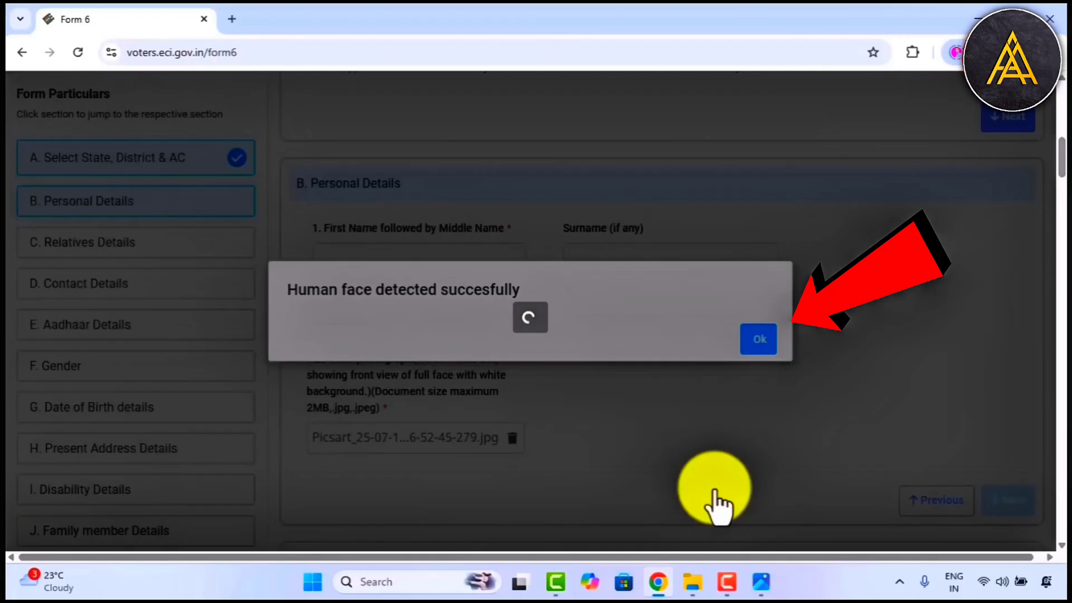
click(758, 340)
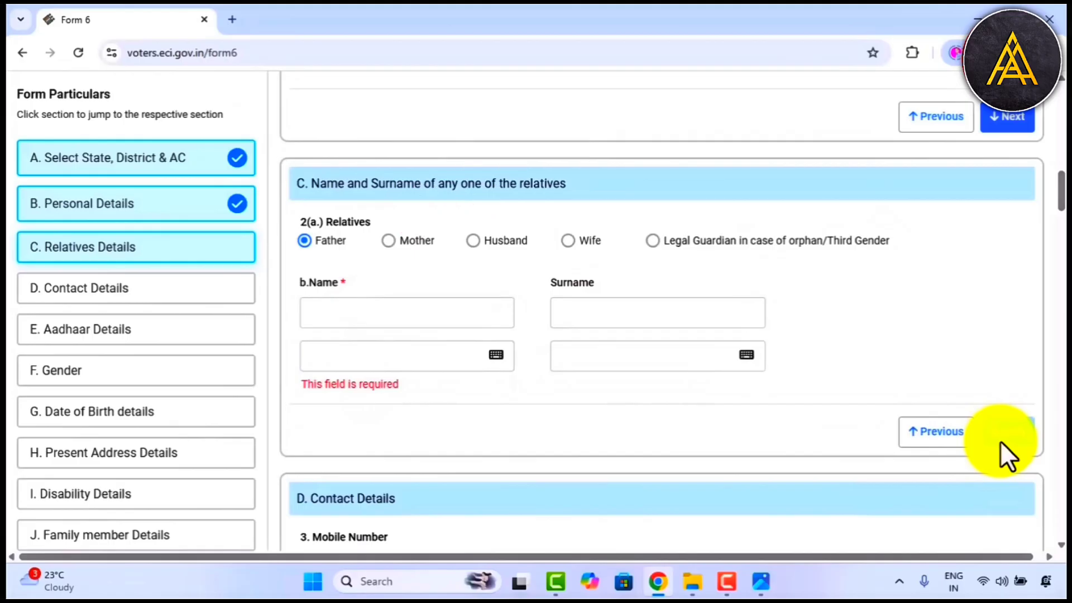
Step: Proceed past Relatives Details and Contact Details, and choose the Aadhaar Number option under Aadhaar Details
click(999, 441)
drag(297, 183, 390, 191)
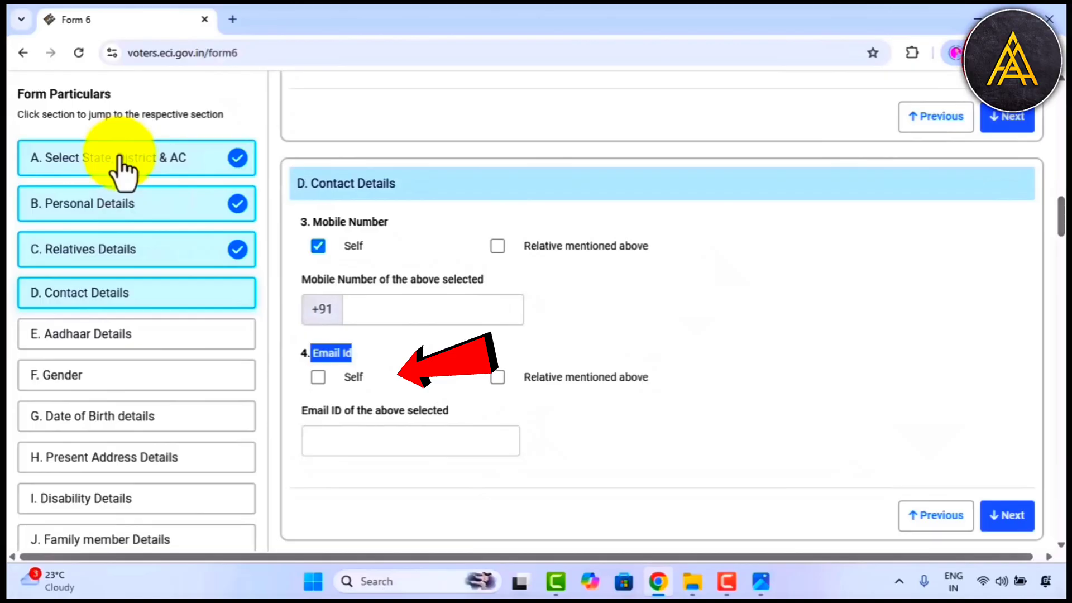
scroll(665, 399, down, 5)
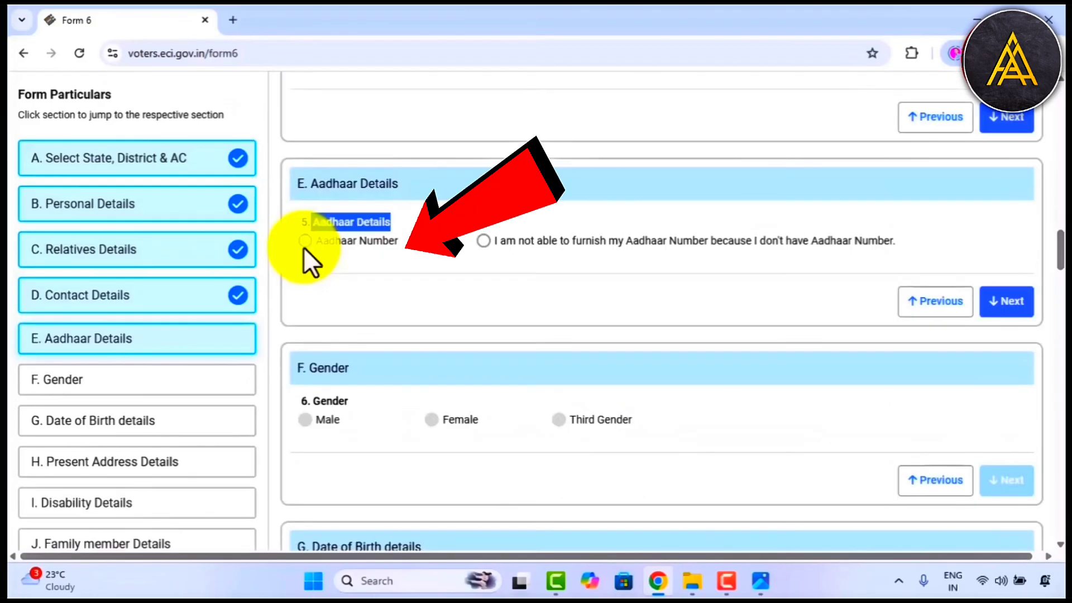
click(304, 240)
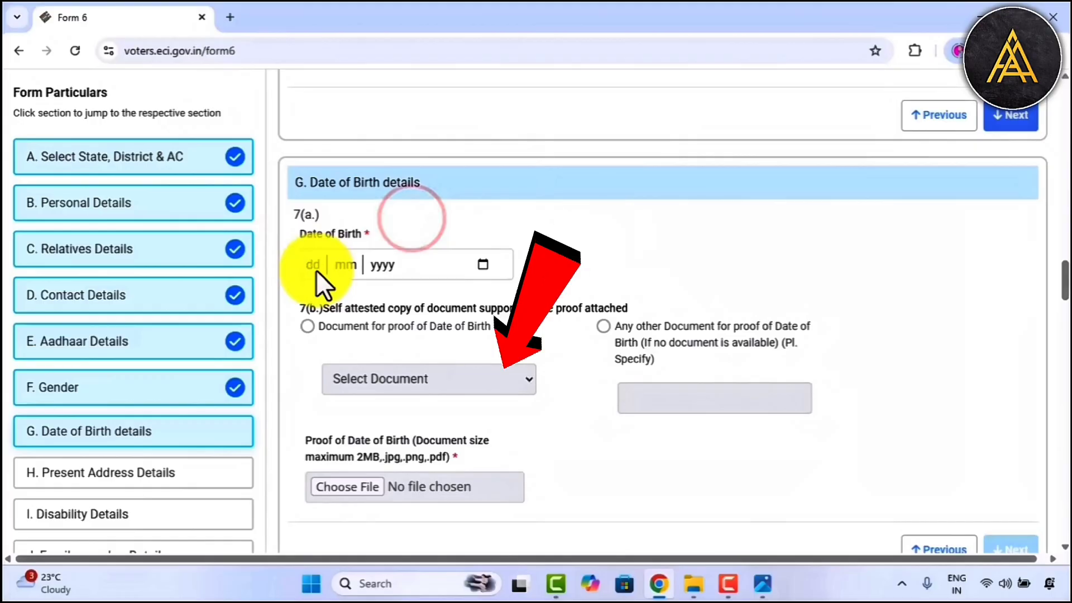
Step: Examine the accepted proof documents and the any-other-document alternatives for the date of birth and the present address
click(386, 380)
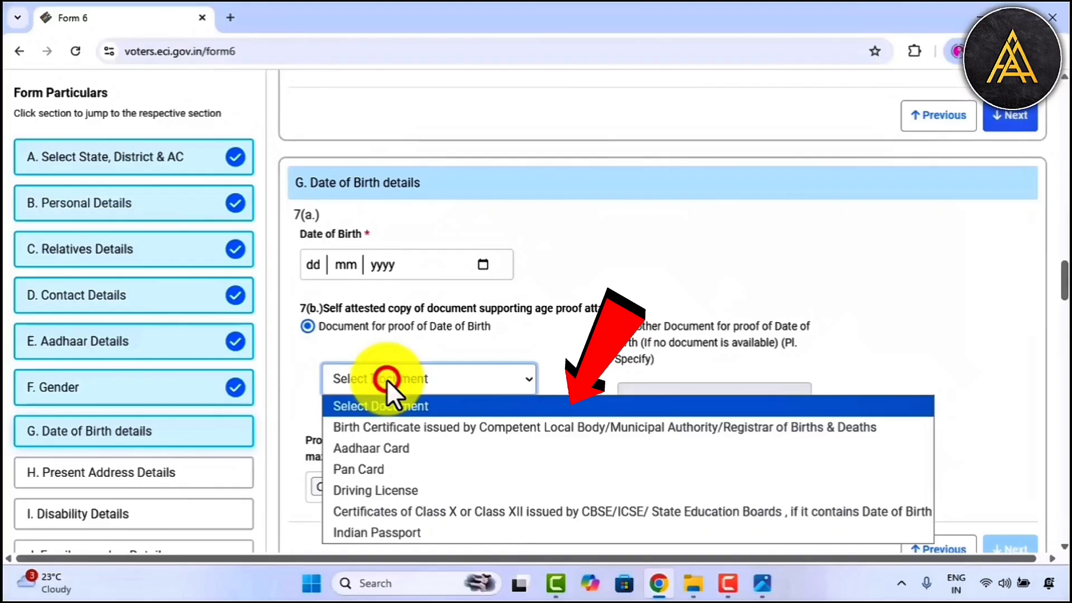
click(602, 326)
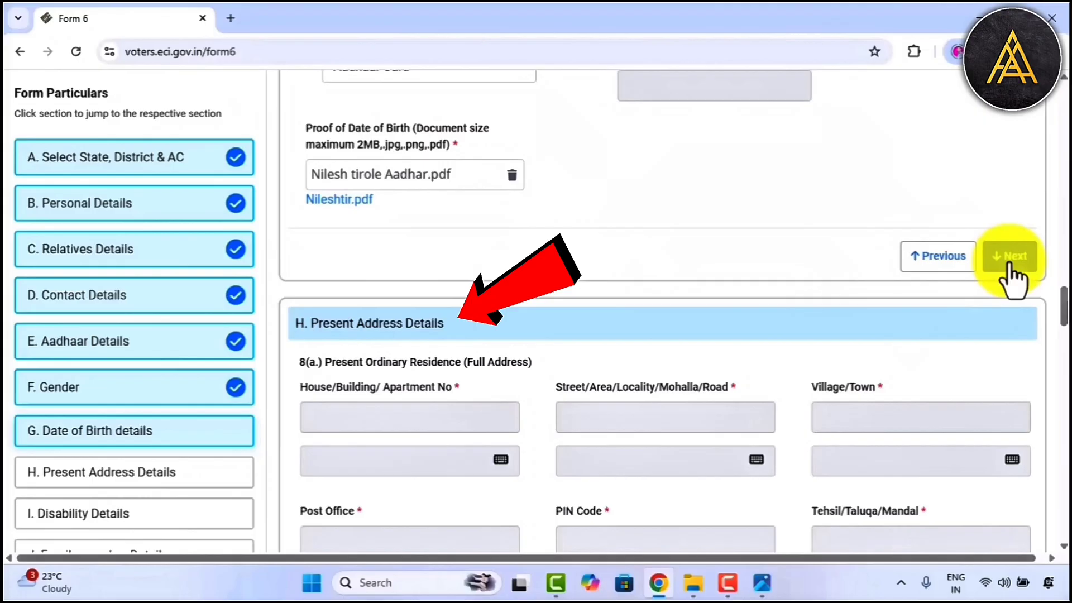
drag(310, 187, 481, 192)
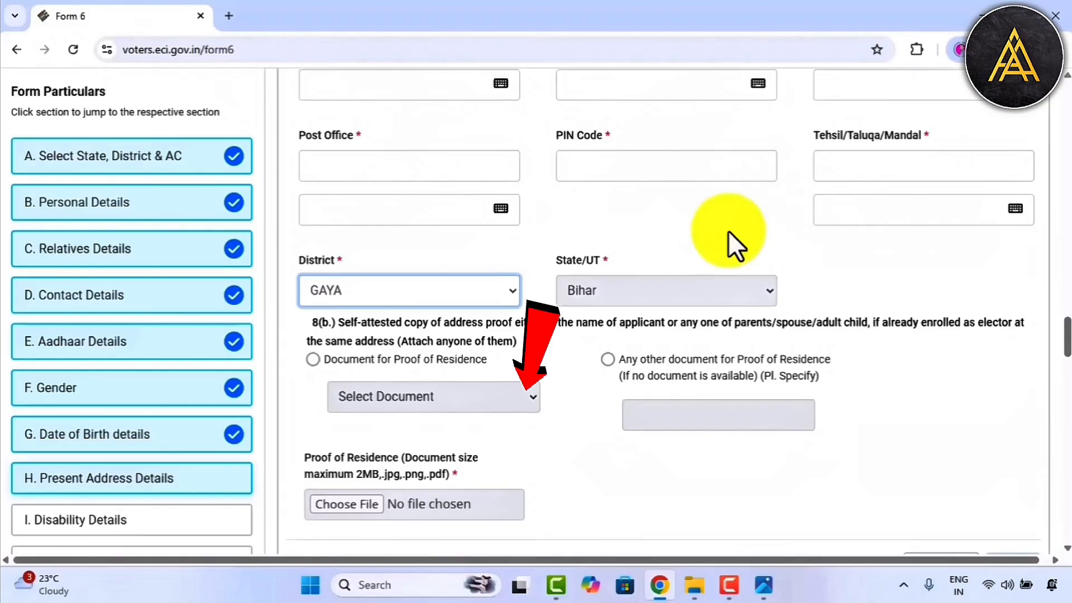
click(417, 398)
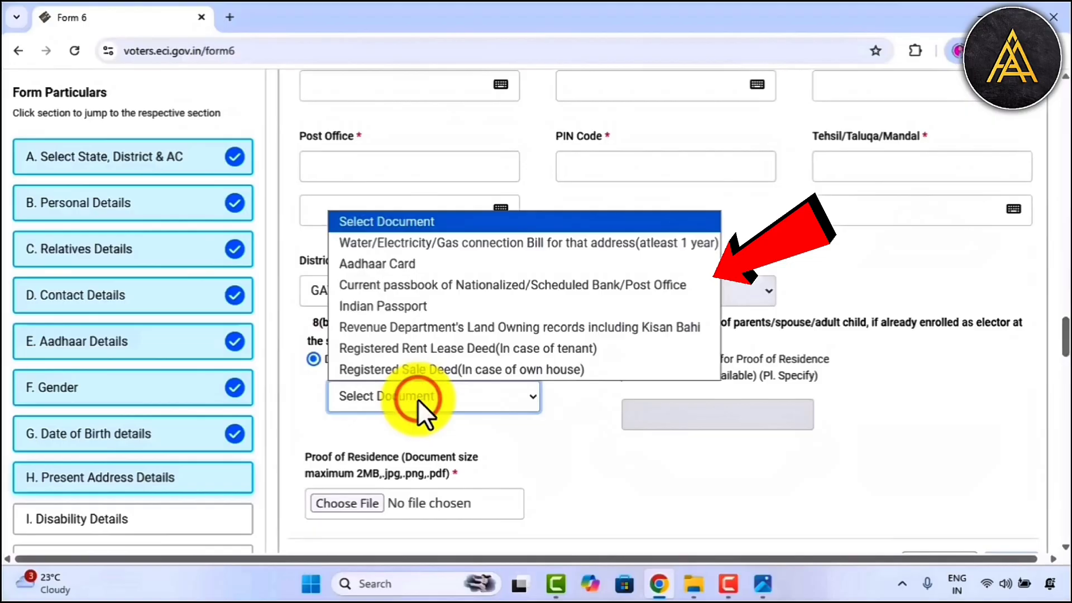
click(607, 359)
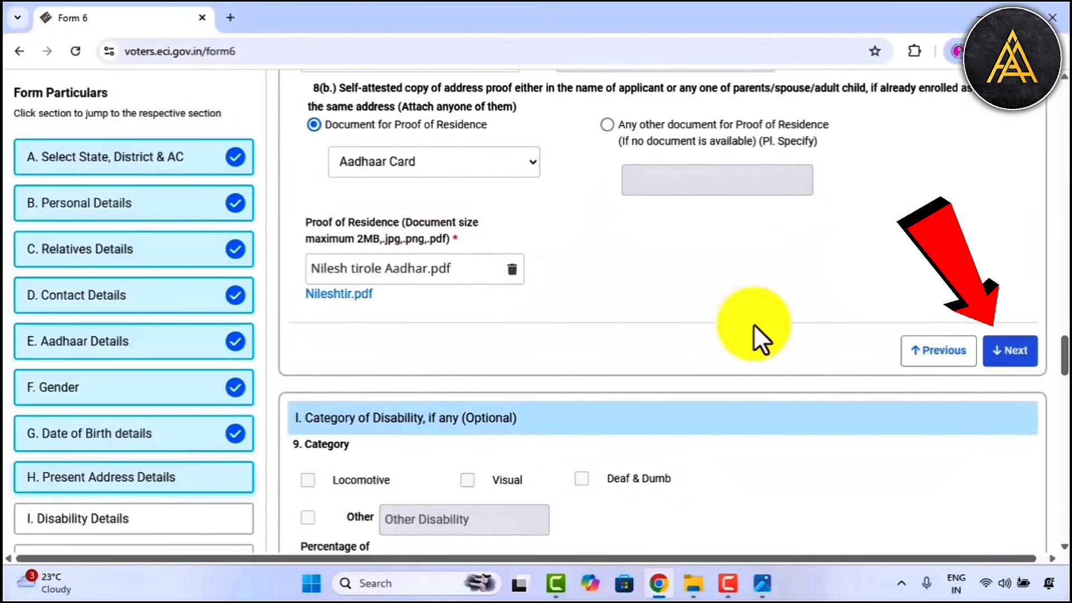
Step: Look through the optional Disability, Family Member, Annexure D and Declaration sections of Form 6
drag(301, 182, 523, 184)
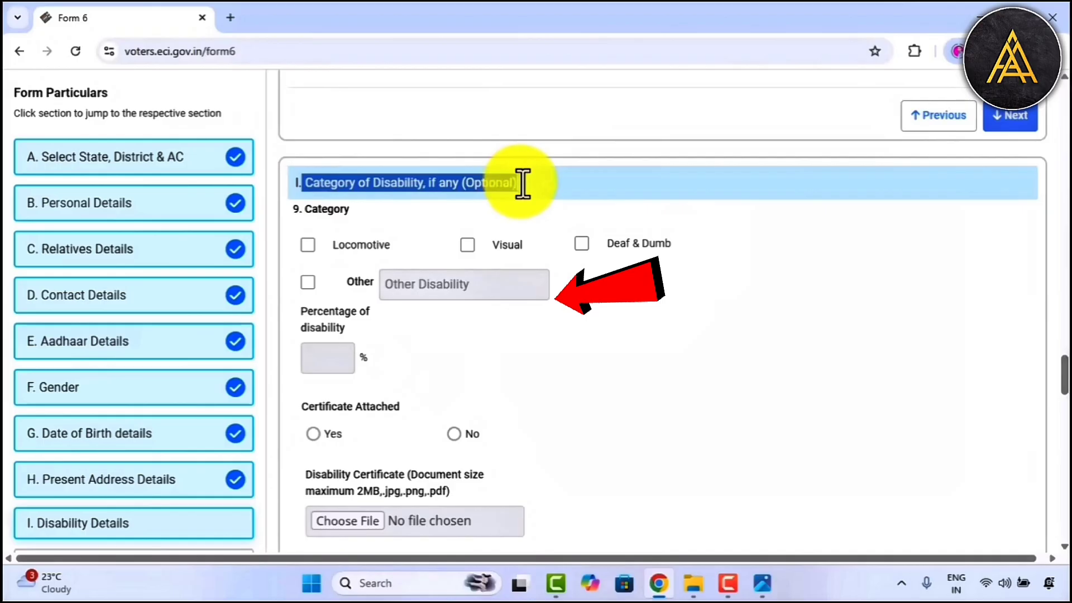
scroll(633, 288, down, 3)
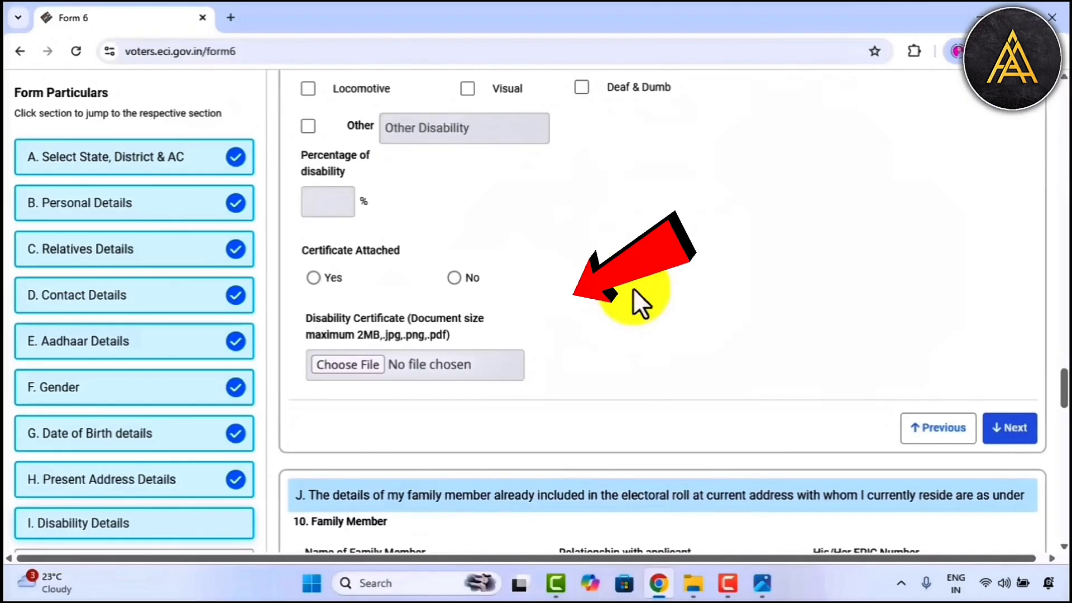
scroll(633, 288, down, 6)
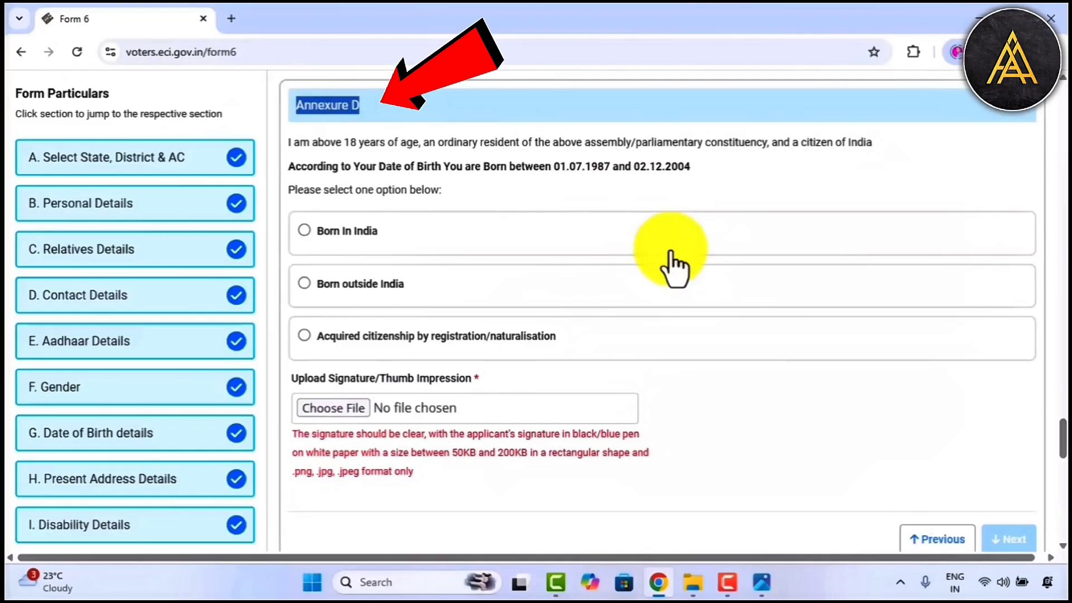
scroll(671, 253, down, 6)
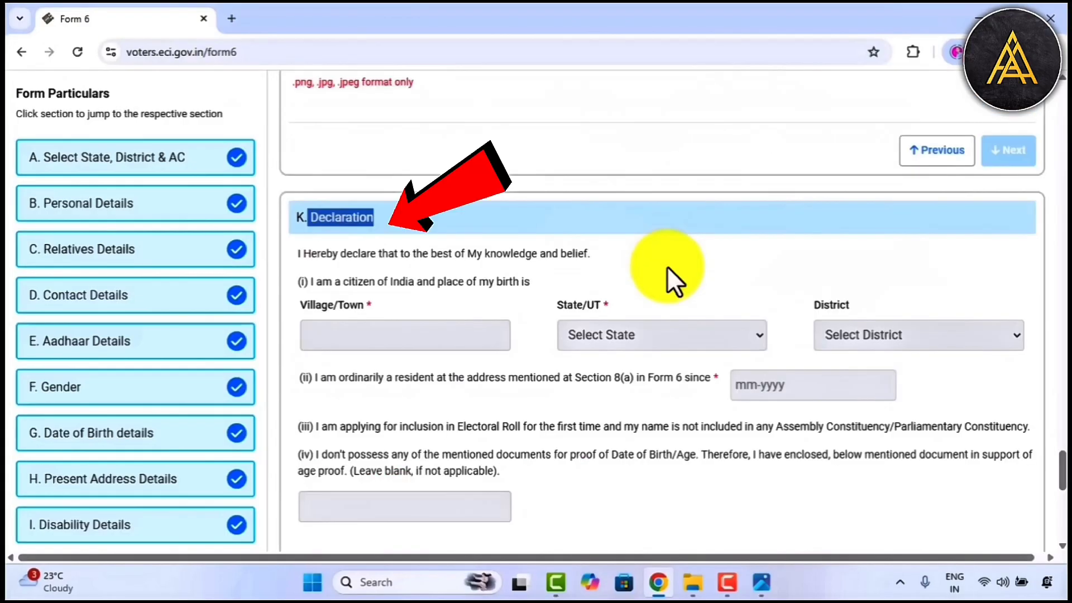
Step: In Annexure D under Born In India, set the applicant's document to Any Other Document and open the father's document type list
scroll(668, 266, up, 6)
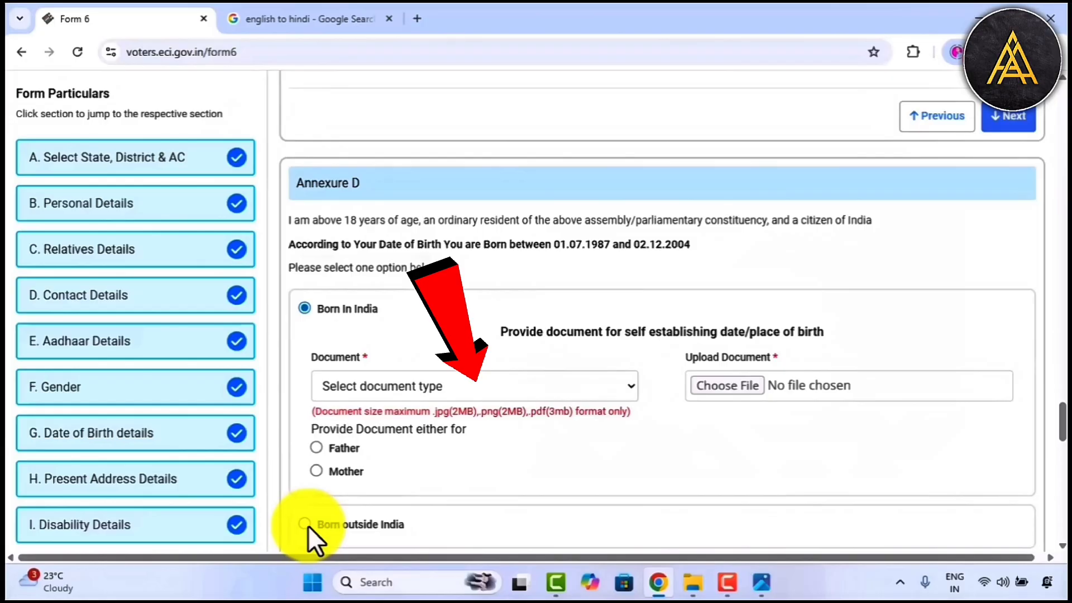
click(353, 387)
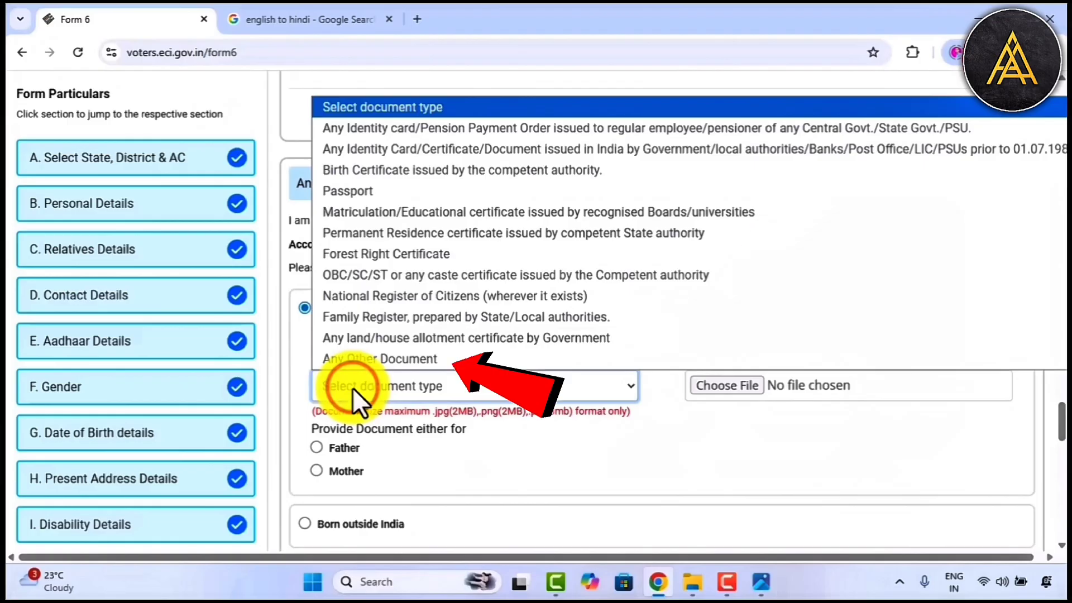
click(357, 359)
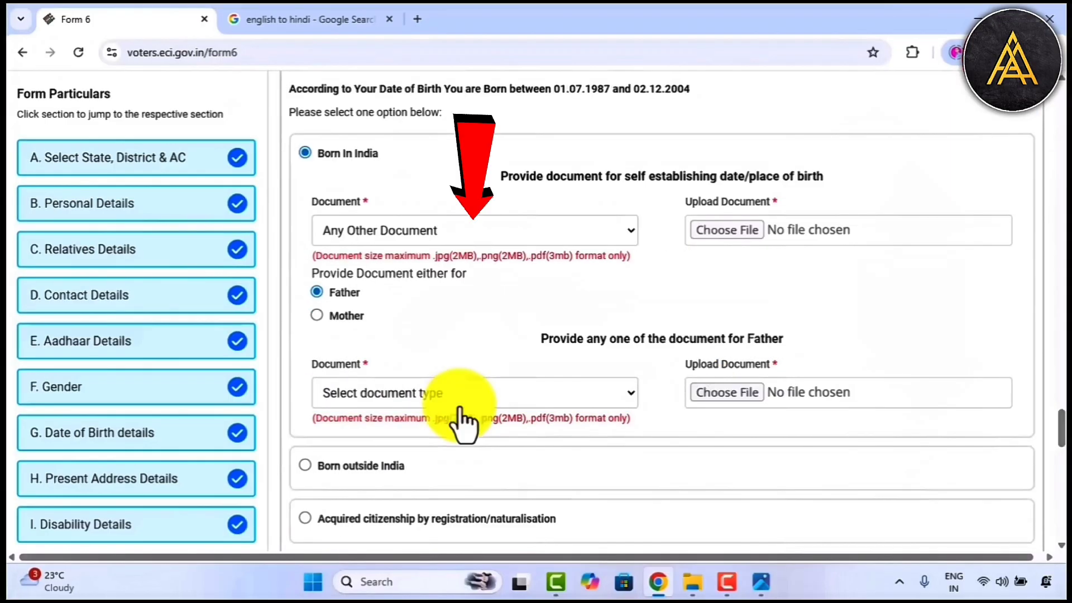
click(459, 406)
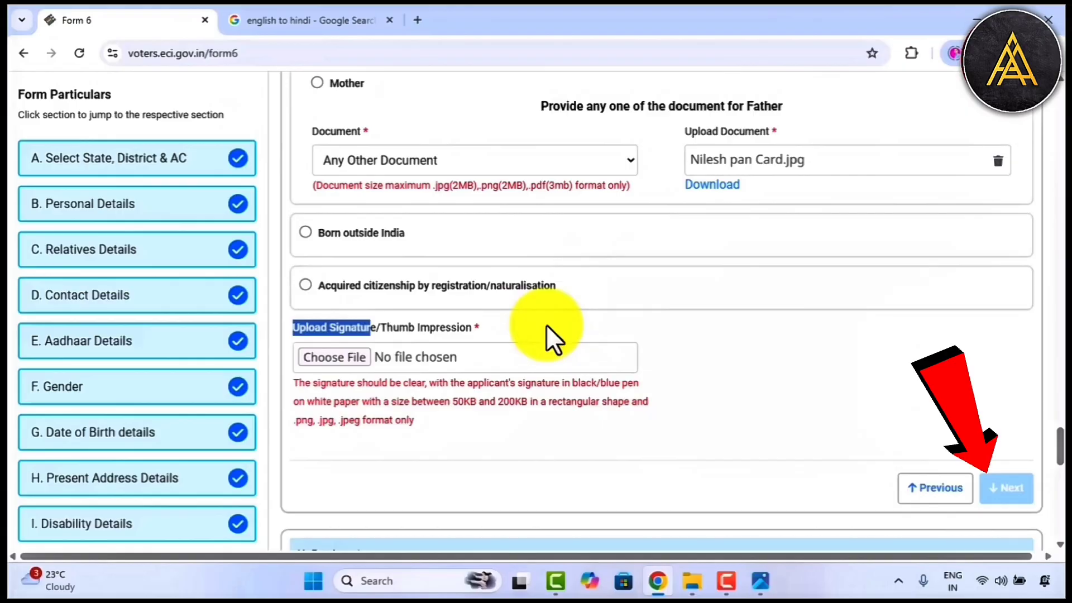
Step: Complete the Declaration with village and place Gaya, state Bihar, district GAYA and residence since 01-2024, and continue to the Captcha section
scroll(547, 329, down, 5)
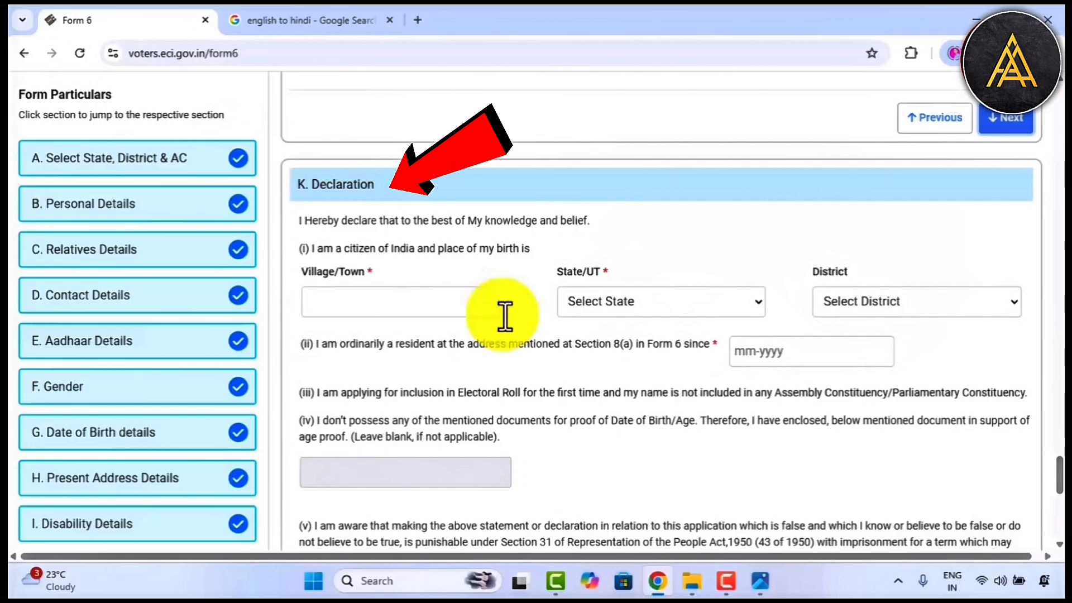
click(601, 304)
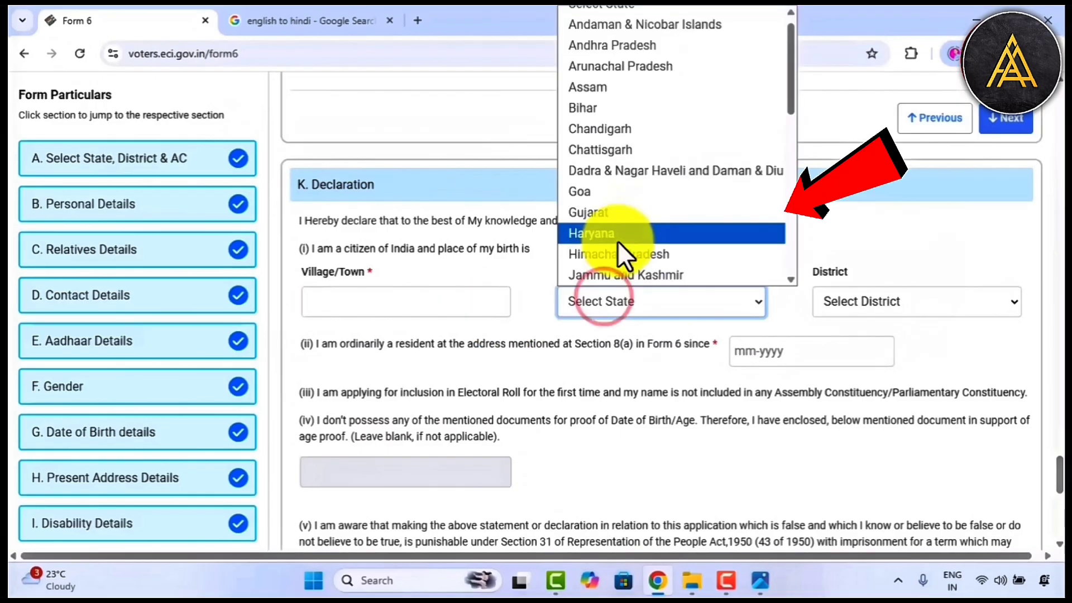
click(582, 108)
click(870, 301)
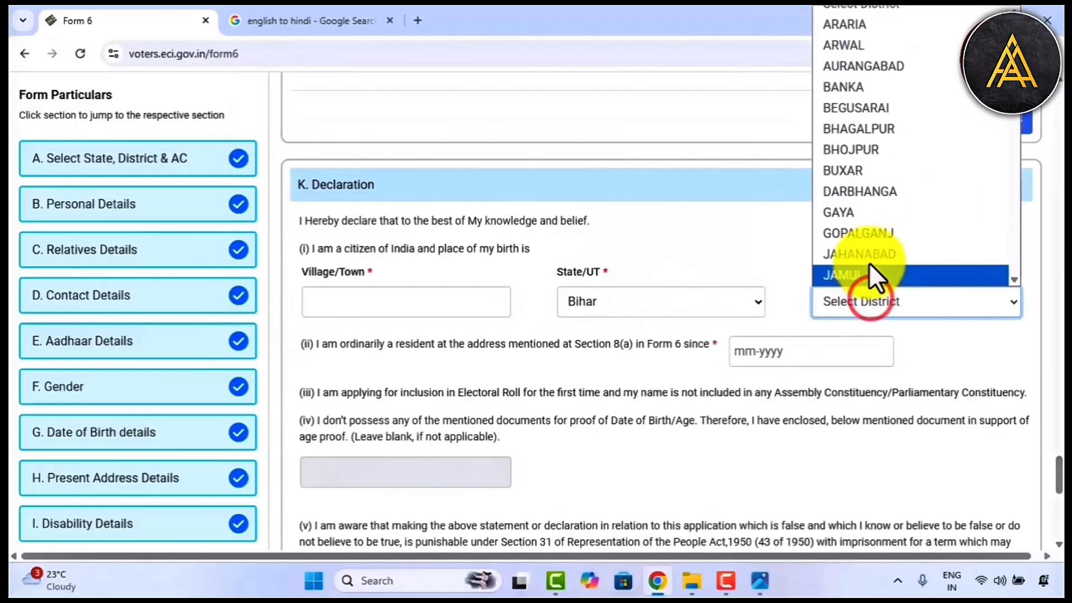
click(838, 213)
click(789, 354)
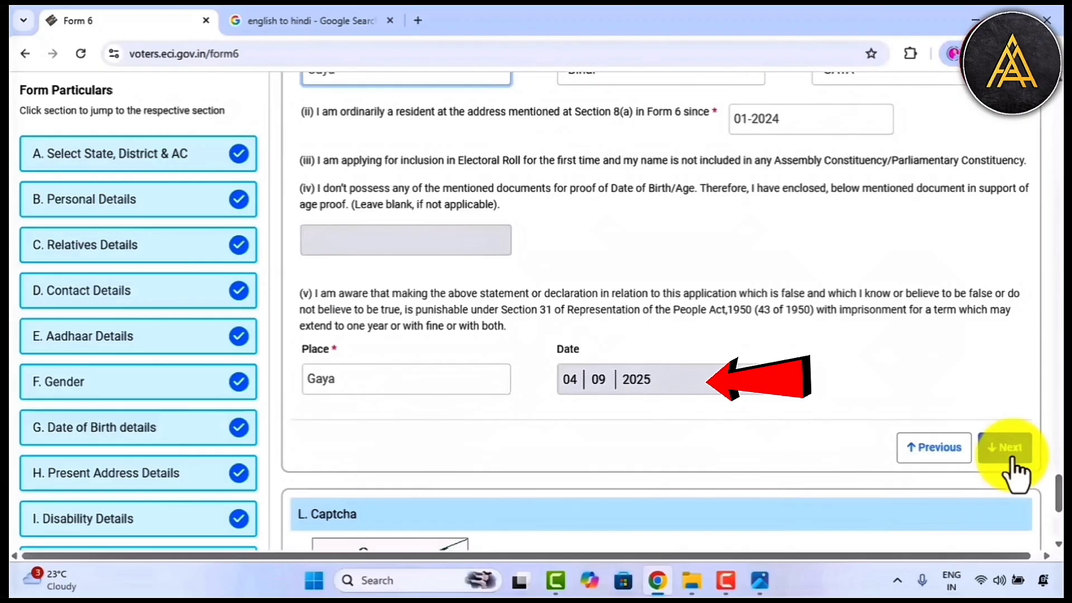
click(1010, 460)
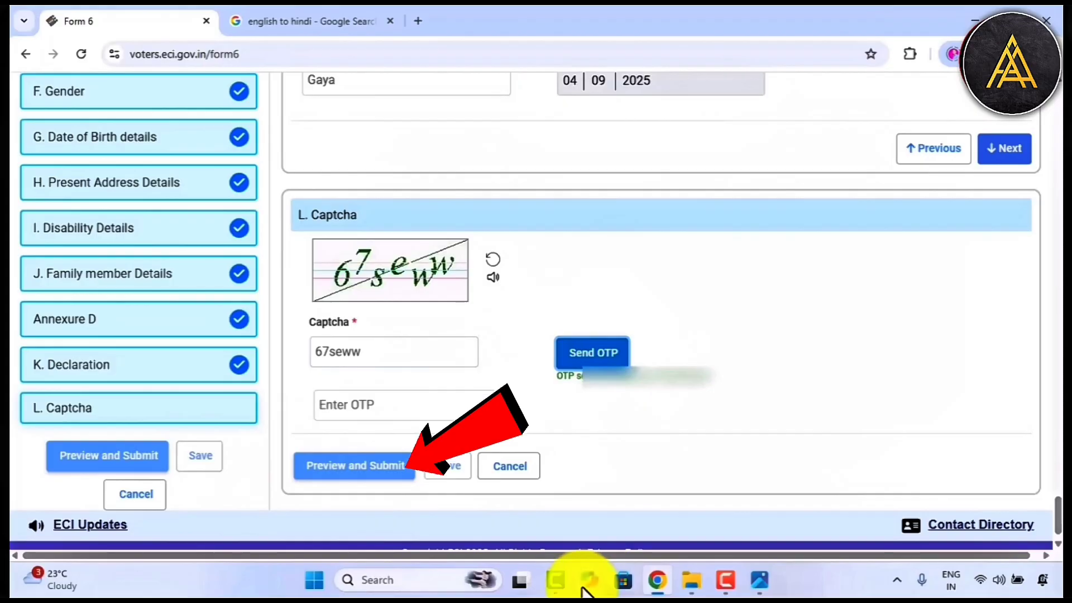
Step: Open the preview of the completed Form 6 application and read through it
click(335, 465)
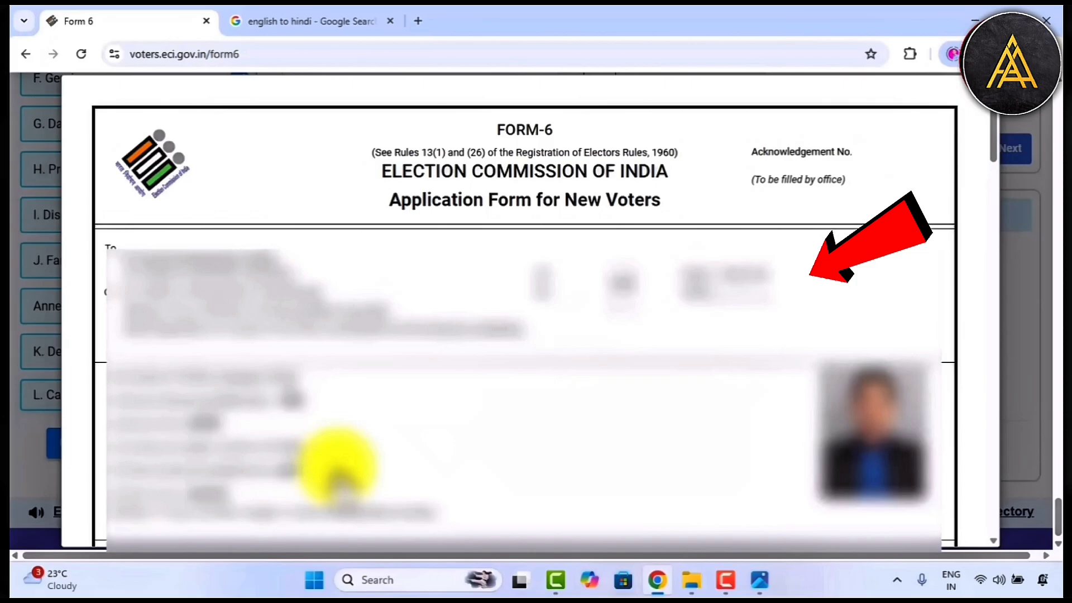
scroll(569, 412, down, 5)
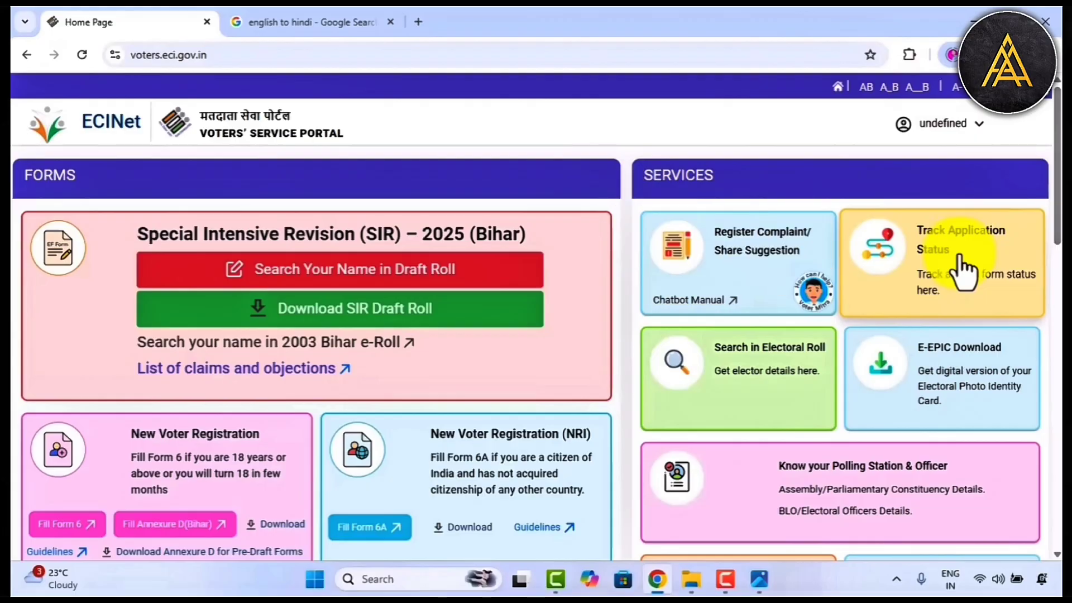
Step: Open the application status tracker and expand the submitted application's entry to view its progress stages
click(963, 269)
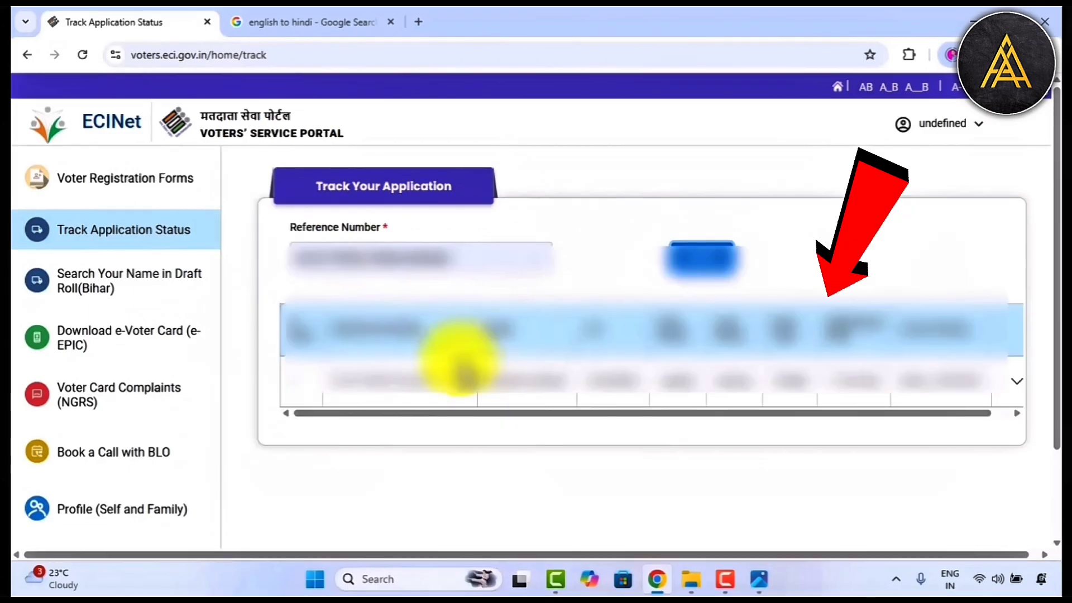
click(459, 372)
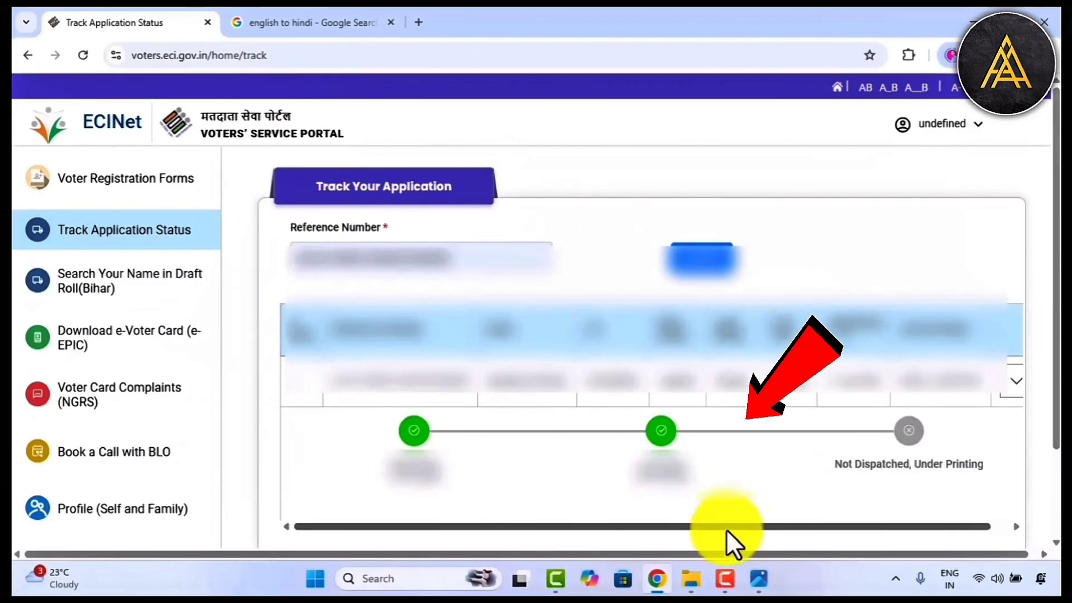